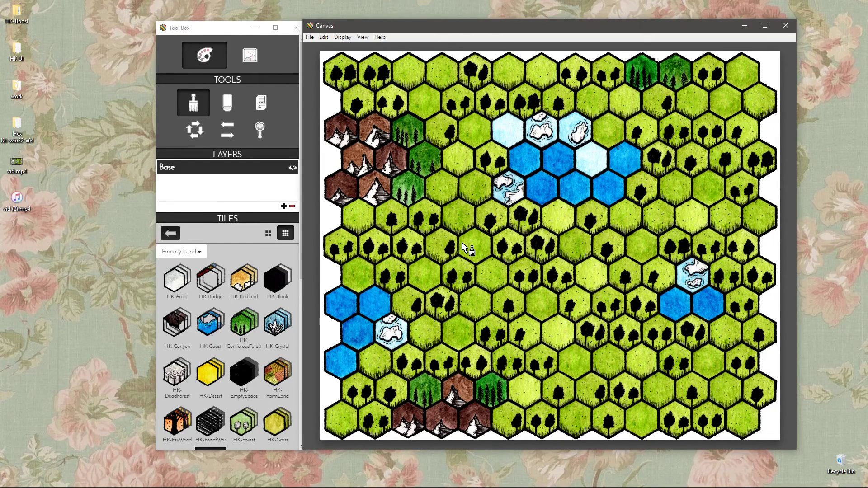
Step: Open the Generate Custom map dialog and move it to the left of the map
{"action": "left_click", "coordinate": [310, 37]}
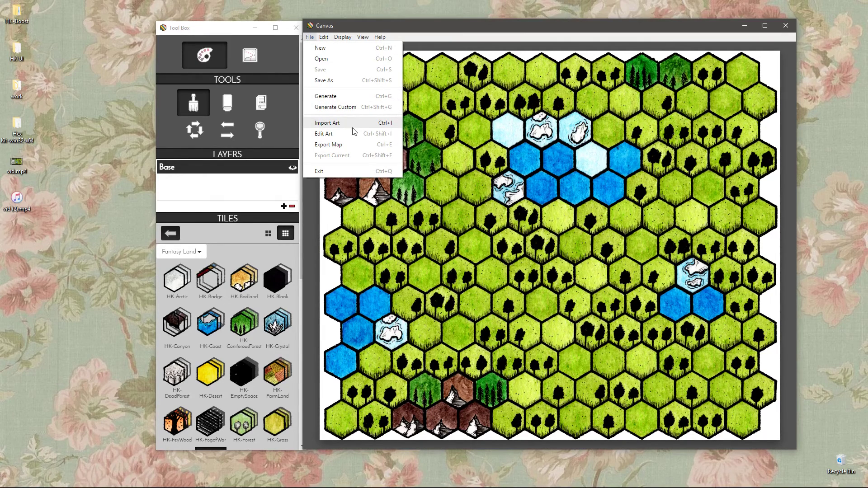
{"action": "left_click", "coordinate": [353, 109]}
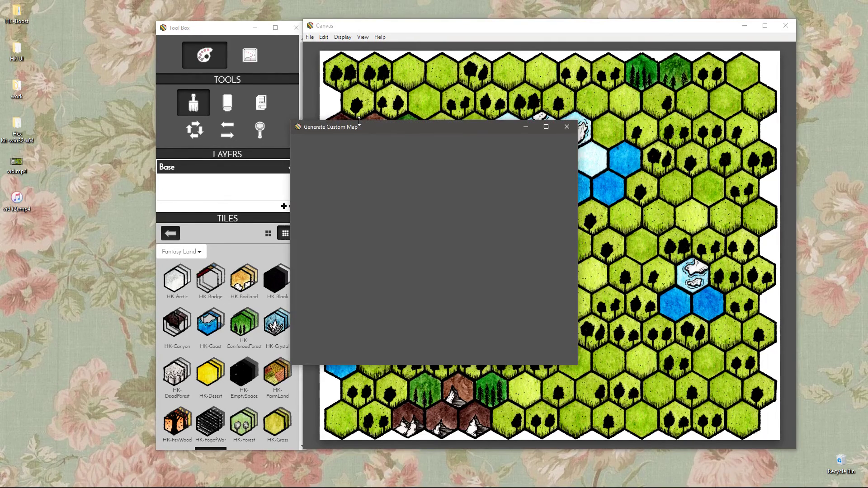
{"action": "left_click_drag", "start_coordinate": [438, 126], "coordinate": [212, 130]}
Step: Show the generator tiles as a small grid and choose HK-EmptySpace
{"action": "left_click", "coordinate": [331, 206]}
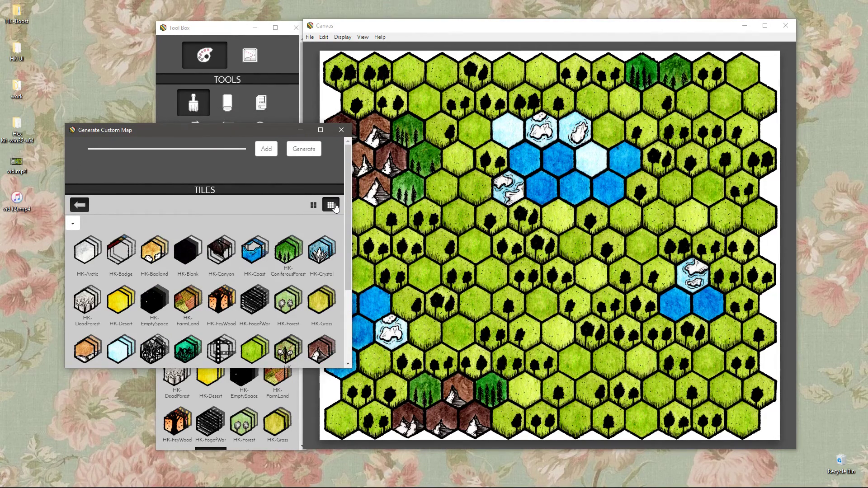
{"action": "mouse_move", "coordinate": [223, 129]}
{"action": "left_mouse_down"}
{"action": "mouse_move", "coordinate": [204, 123]}
{"action": "mouse_move", "coordinate": [208, 135]}
{"action": "left_mouse_up"}
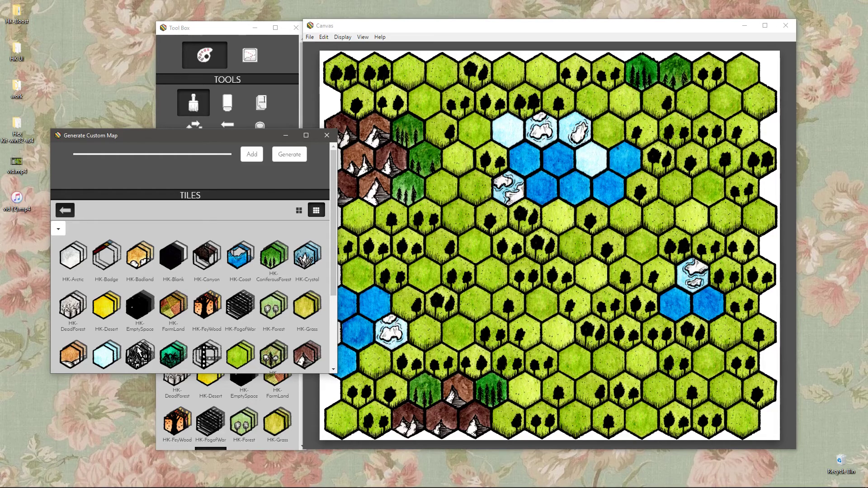
{"action": "left_click", "coordinate": [142, 301]}
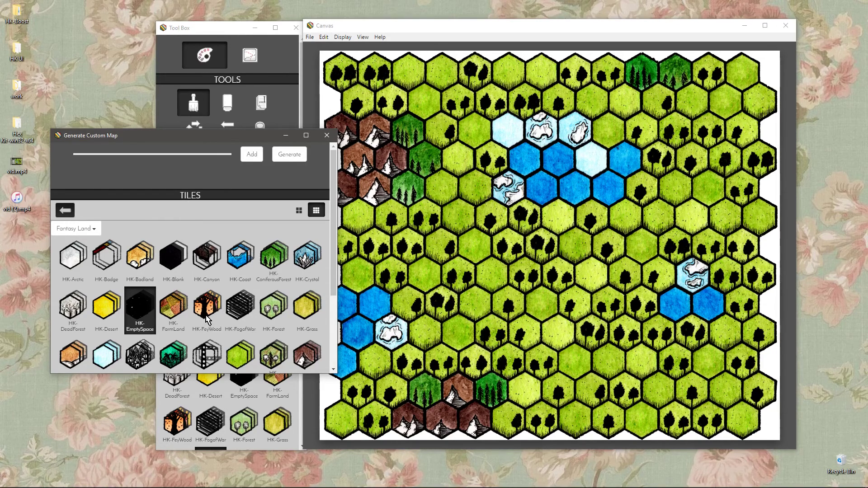
Step: Add HK-EmptySpace to the generator mix and generate a starfield map
{"action": "left_click", "coordinate": [288, 156]}
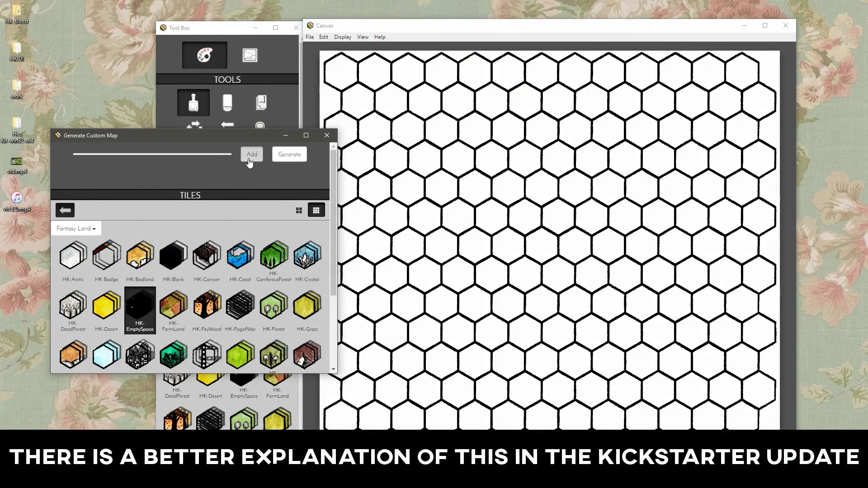
{"action": "left_click", "coordinate": [252, 154]}
{"action": "left_click", "coordinate": [298, 156]}
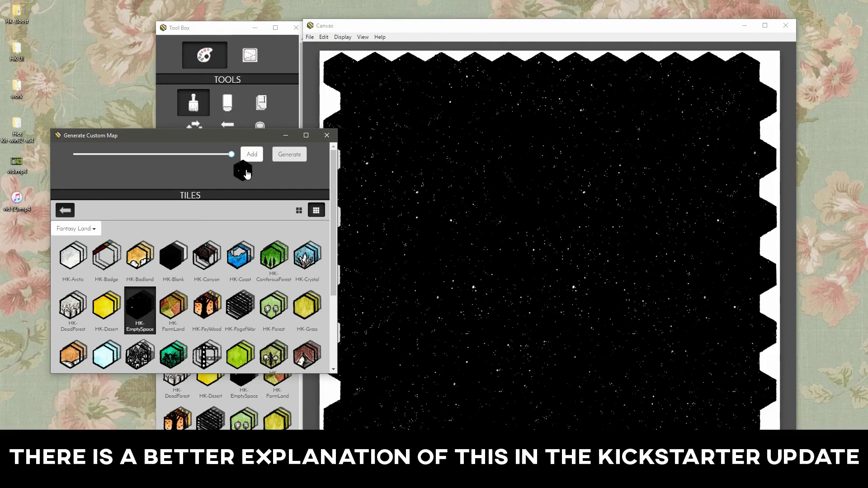
{"action": "left_click_drag", "start_coordinate": [244, 171], "coordinate": [206, 176]}
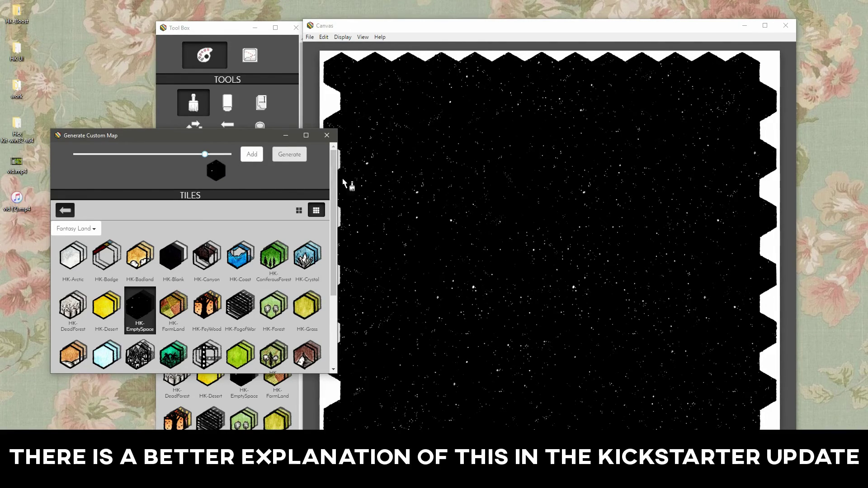
{"action": "left_click", "coordinate": [290, 154]}
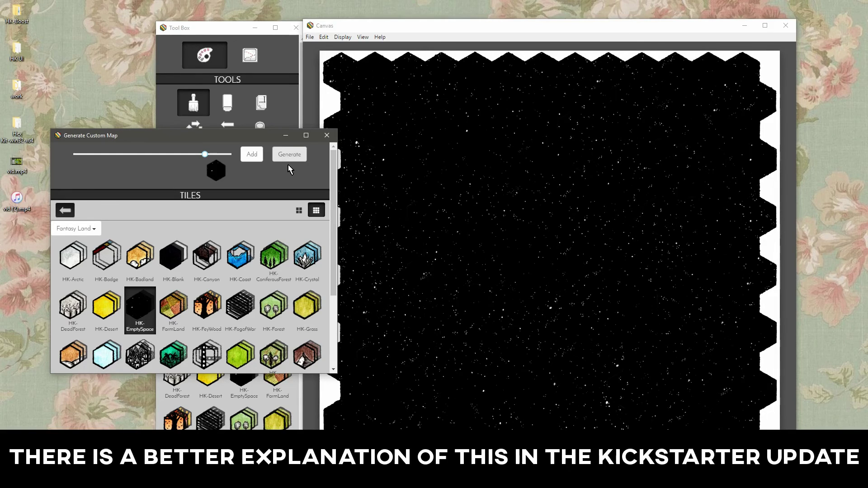
Step: Add SNOWTES ice to the mix, tune its share and regenerate until ice clusters look right
{"action": "scroll", "coordinate": [259, 316], "scroll_direction": "down", "scroll_amount": 5}
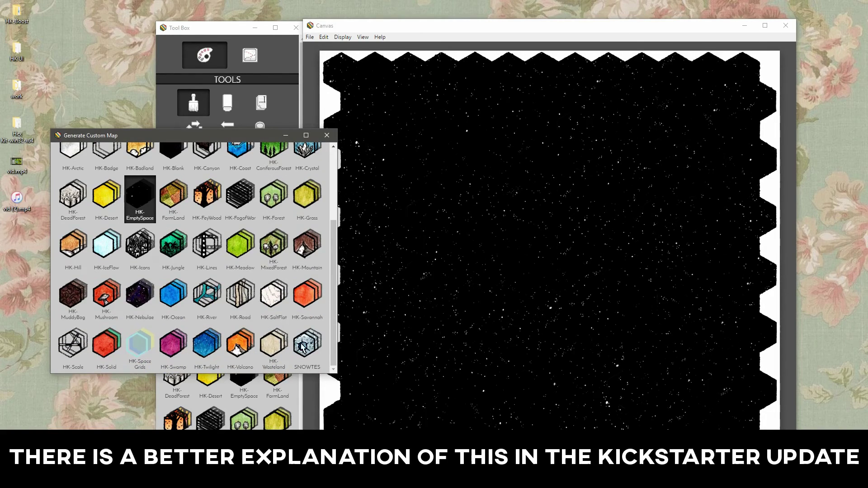
{"action": "left_click", "coordinate": [314, 346]}
{"action": "scroll", "coordinate": [312, 316], "scroll_direction": "up", "scroll_amount": 5}
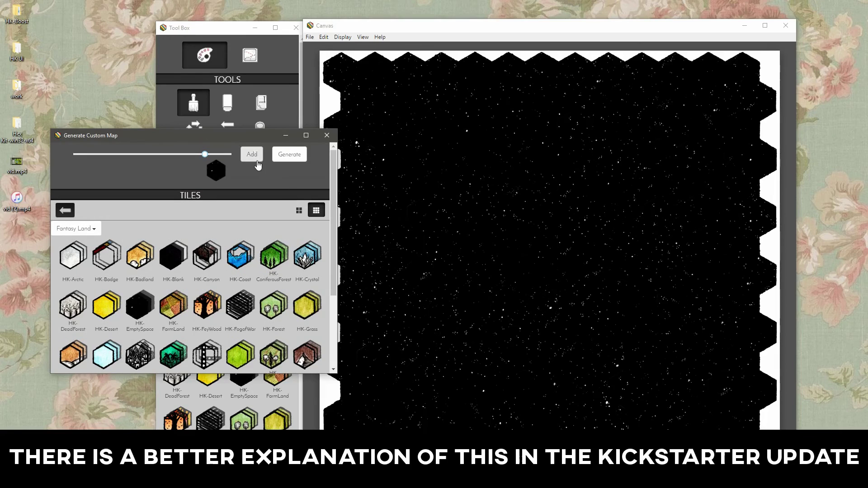
{"action": "left_click", "coordinate": [252, 154]}
{"action": "left_click_drag", "start_coordinate": [231, 175], "coordinate": [130, 171]}
{"action": "left_click", "coordinate": [290, 155]}
{"action": "left_click", "coordinate": [289, 154]}
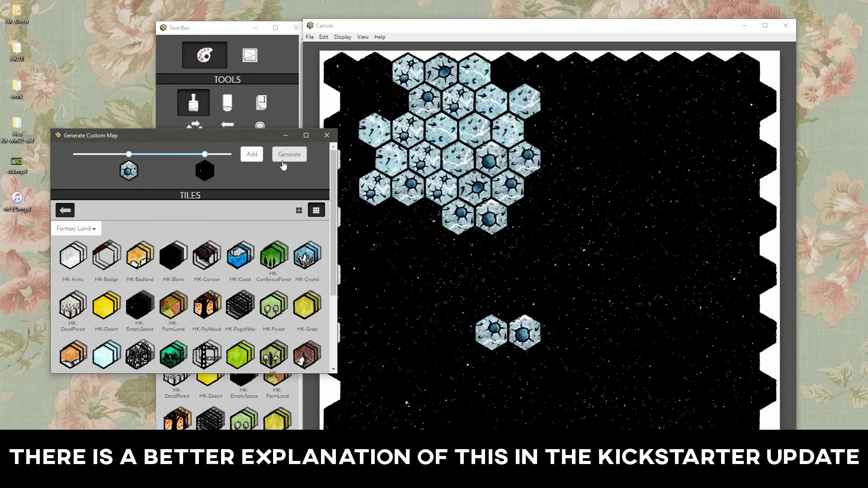
{"action": "mouse_move", "coordinate": [205, 172]}
{"action": "left_mouse_down"}
{"action": "mouse_move", "coordinate": [181, 176]}
{"action": "mouse_move", "coordinate": [191, 173]}
{"action": "left_mouse_up"}
{"action": "left_click", "coordinate": [289, 154]}
{"action": "left_click", "coordinate": [289, 154]}
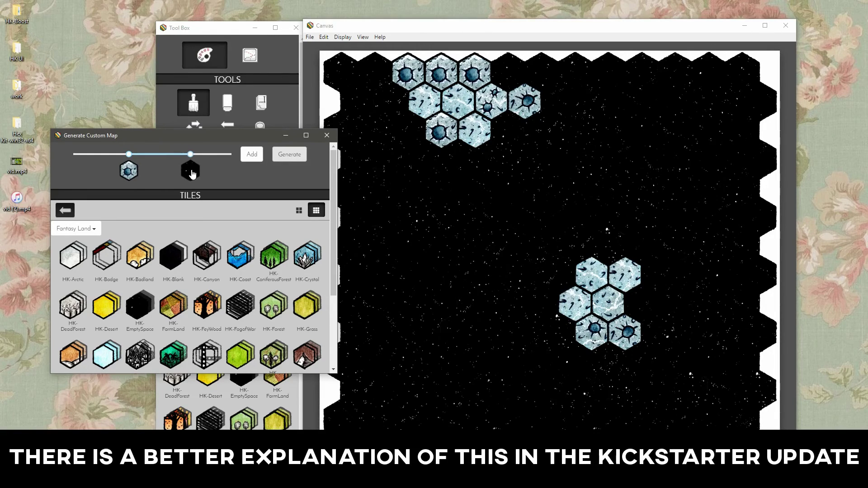
{"action": "left_click", "coordinate": [294, 155]}
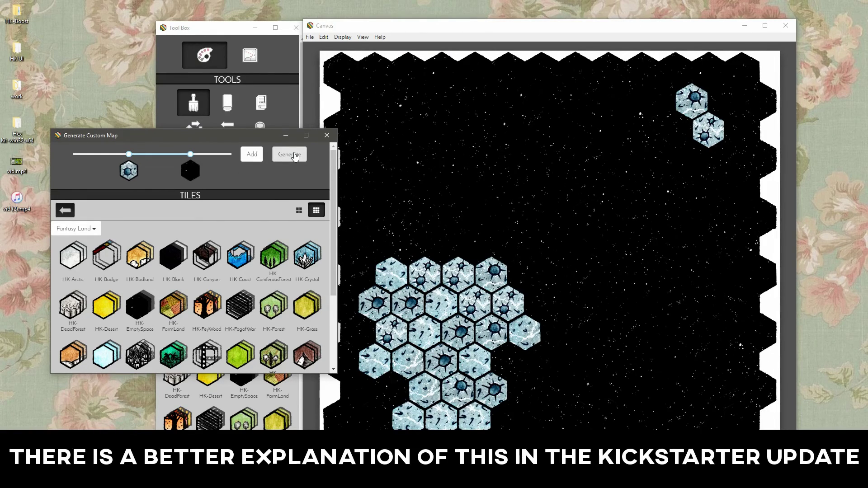
{"action": "scroll", "coordinate": [249, 318], "scroll_direction": "down", "scroll_amount": 3}
Step: Add HK-MuddyBog to the generator mix and generate a map with brown asteroid hexes
{"action": "left_click", "coordinate": [75, 301]}
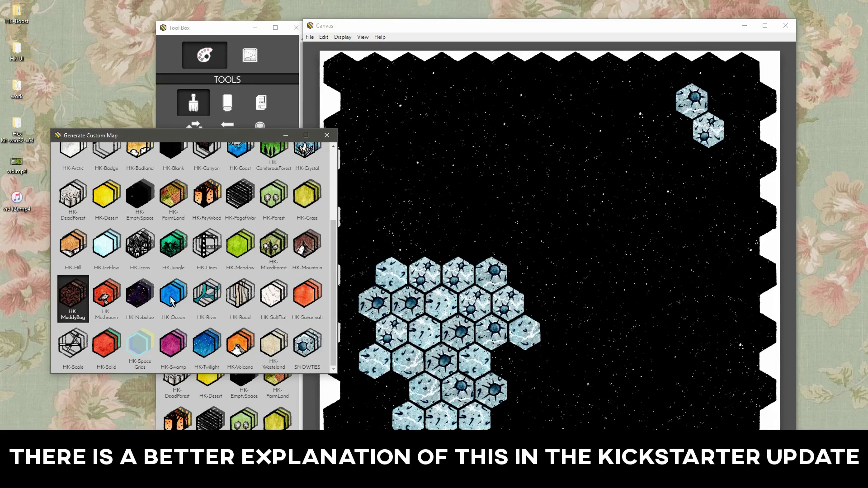
{"action": "scroll", "coordinate": [171, 302], "scroll_direction": "up", "scroll_amount": 5}
{"action": "left_click", "coordinate": [252, 154]}
{"action": "left_click_drag", "start_coordinate": [233, 176], "coordinate": [145, 181]}
{"action": "left_click", "coordinate": [292, 156]}
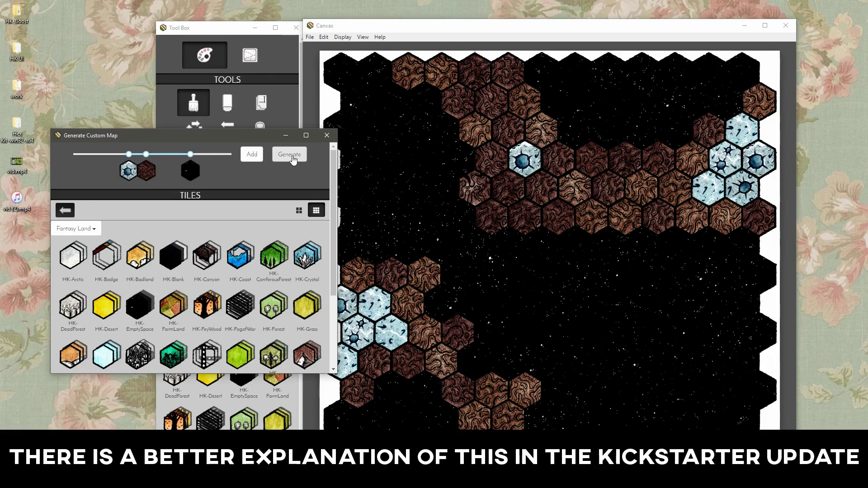
Step: Increase the ice and mud proportions and regenerate until the asteroid field layout looks right
{"action": "left_click", "coordinate": [290, 155]}
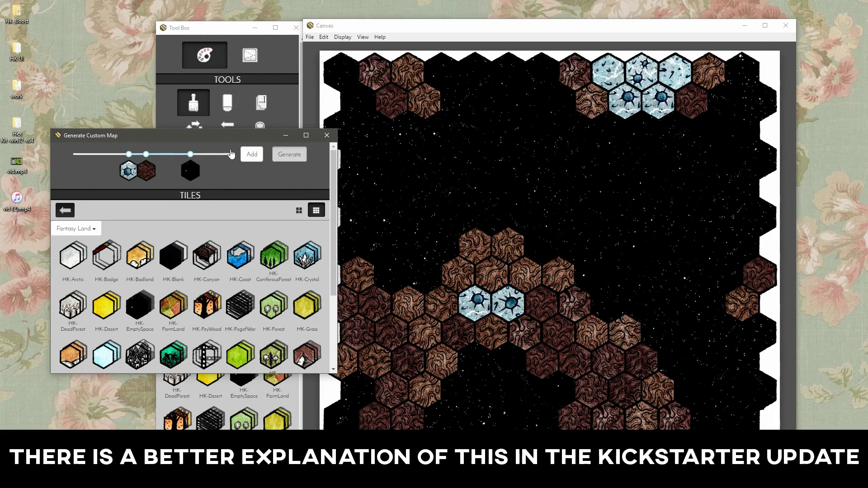
{"action": "left_click", "coordinate": [290, 154]}
{"action": "left_click_drag", "start_coordinate": [146, 154], "coordinate": [144, 172]}
{"action": "left_click", "coordinate": [289, 154]}
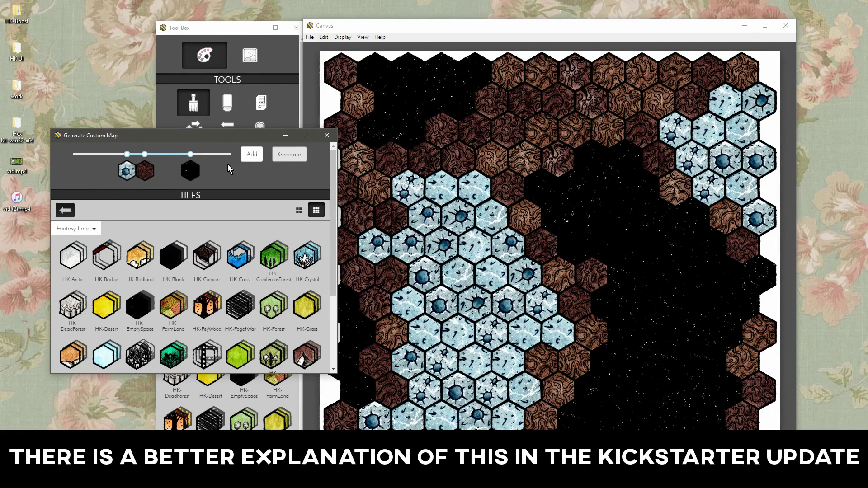
{"action": "left_click", "coordinate": [290, 155]}
{"action": "left_click", "coordinate": [290, 155]}
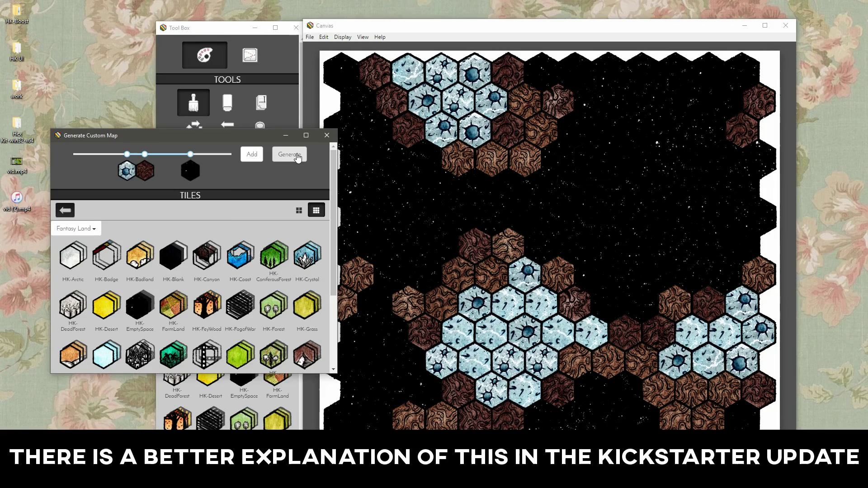
Step: Close the custom map generator and select the HK-Nebulae tile
{"action": "left_click", "coordinate": [327, 135]}
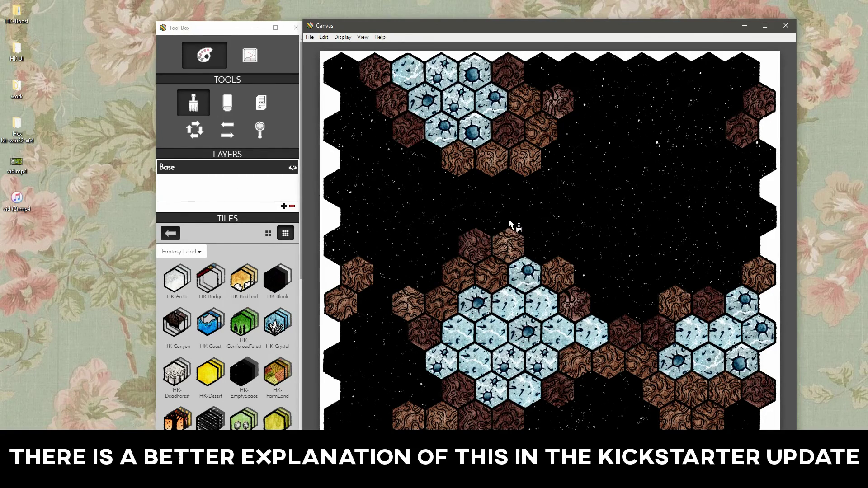
{"action": "scroll", "coordinate": [248, 307], "scroll_direction": "down", "scroll_amount": 3}
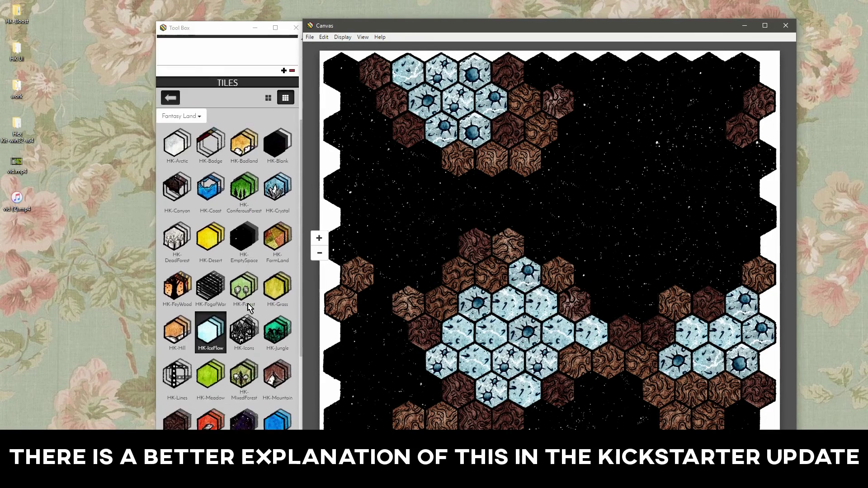
{"action": "scroll", "coordinate": [248, 307], "scroll_direction": "down", "scroll_amount": 1}
{"action": "left_click", "coordinate": [248, 380]}
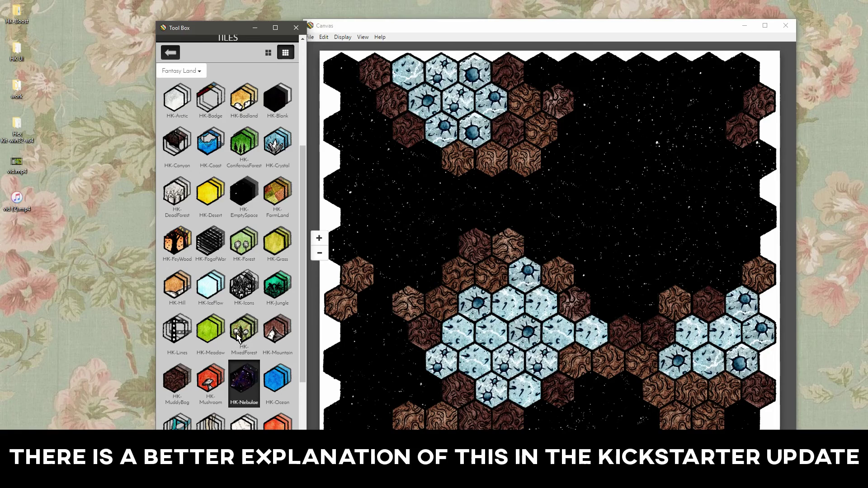
Step: Stamp two blue nebulae and one green nebula into the starfield's empty space
{"action": "left_click", "coordinate": [413, 221]}
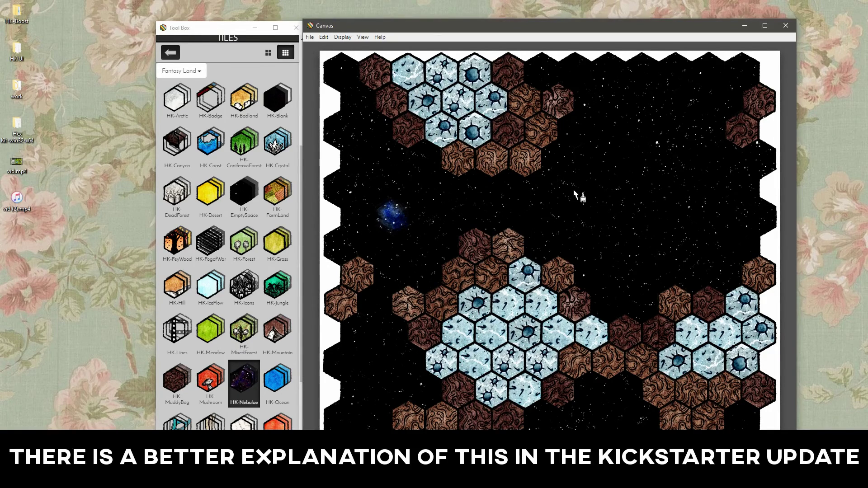
{"action": "left_click", "coordinate": [704, 127]}
{"action": "left_click", "coordinate": [644, 251]}
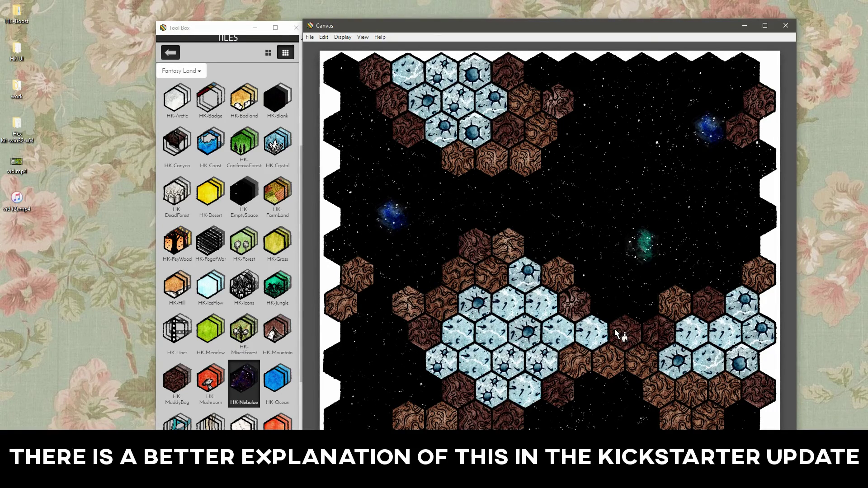
{"action": "scroll", "coordinate": [248, 307], "scroll_direction": "up", "scroll_amount": 4}
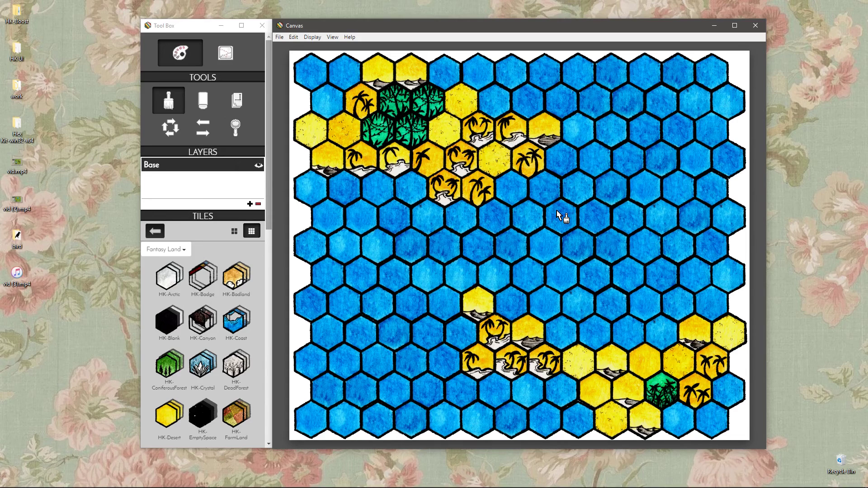
Step: Import custom art from the bird folder on the Desktop
{"action": "left_click", "coordinate": [280, 37]}
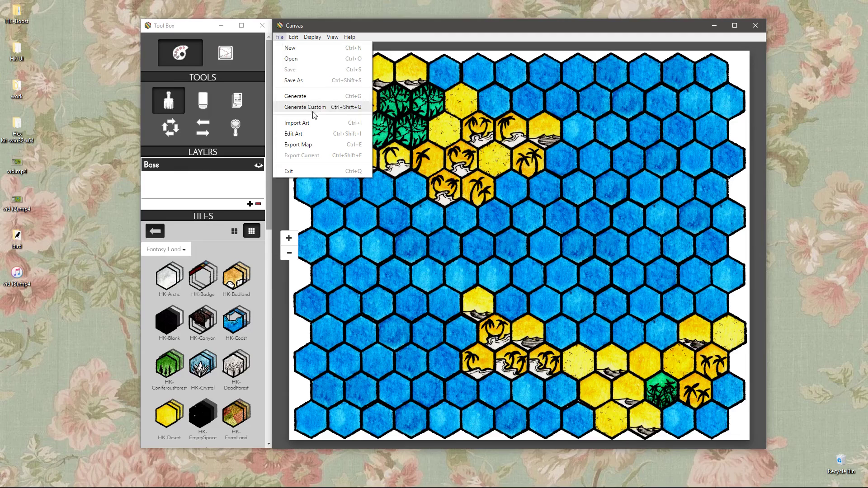
{"action": "left_click", "coordinate": [297, 123]}
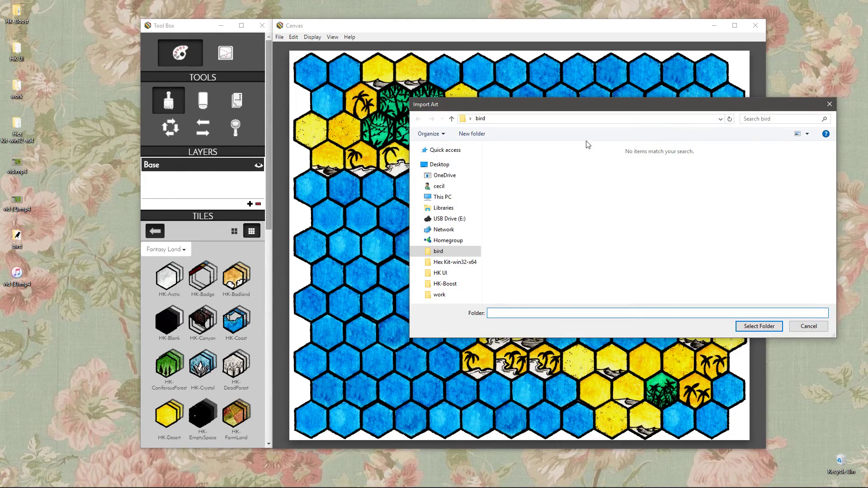
{"action": "left_click", "coordinate": [438, 165]}
{"action": "left_click", "coordinate": [747, 159]}
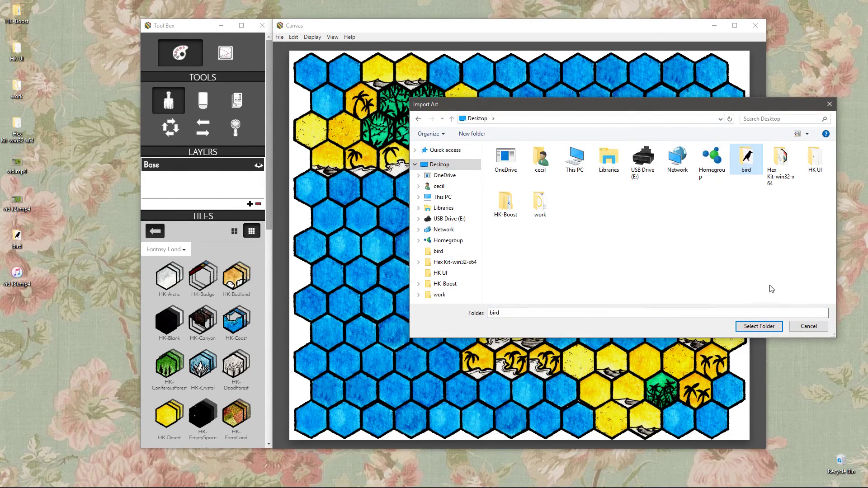
{"action": "left_click", "coordinate": [755, 327]}
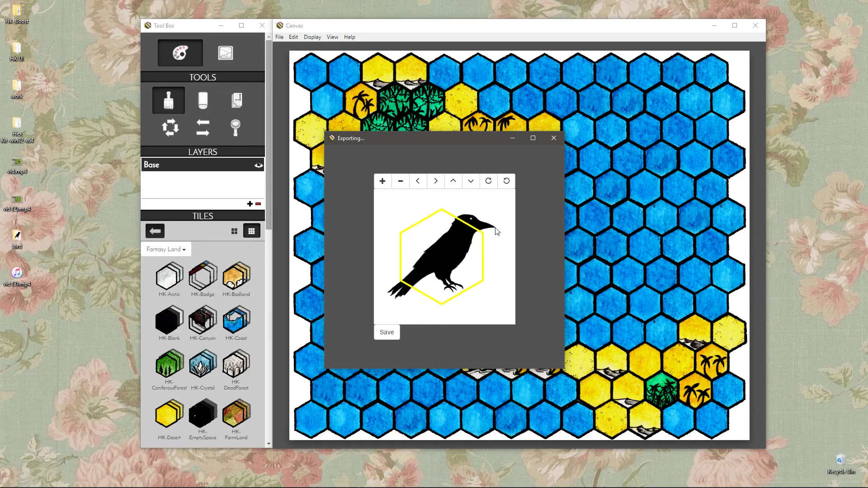
Step: Rotate the bird upright, nudge it and shrink it to fit inside the hex
{"action": "left_click", "coordinate": [513, 182]}
{"action": "left_click", "coordinate": [513, 181]}
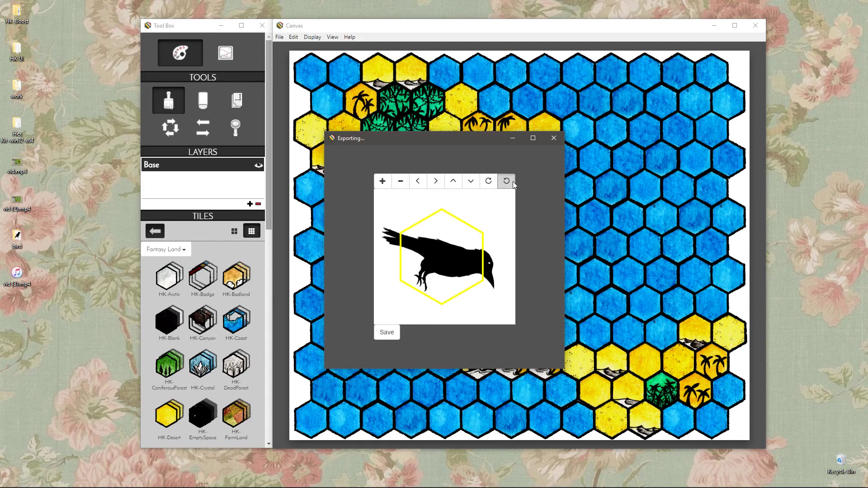
{"action": "left_click", "coordinate": [513, 181]}
{"action": "left_click", "coordinate": [434, 183]}
{"action": "left_click", "coordinate": [435, 184]}
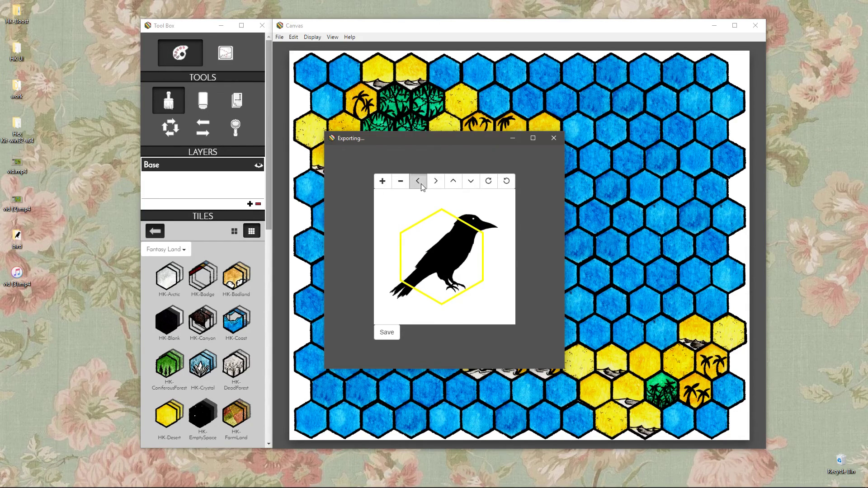
{"action": "left_click", "coordinate": [401, 182]}
{"action": "left_click", "coordinate": [401, 182]}
{"action": "left_click", "coordinate": [401, 181]}
{"action": "left_click", "coordinate": [408, 183]}
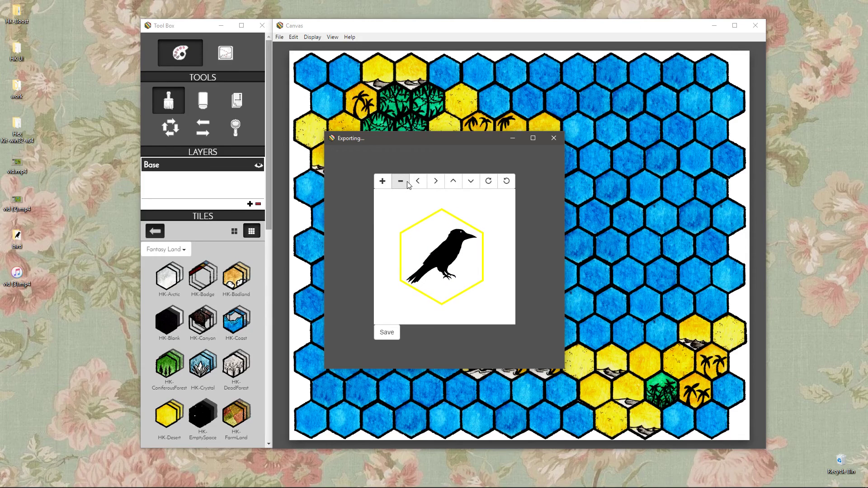
Step: Save the bird tile, then switch the palette to the bird set and select the bird tile
{"action": "left_click", "coordinate": [390, 338]}
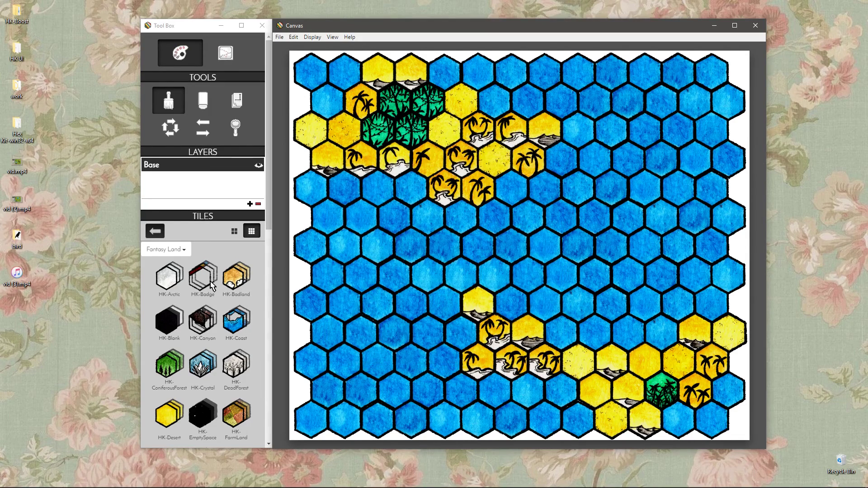
{"action": "left_click", "coordinate": [166, 249]}
{"action": "left_click", "coordinate": [171, 278]}
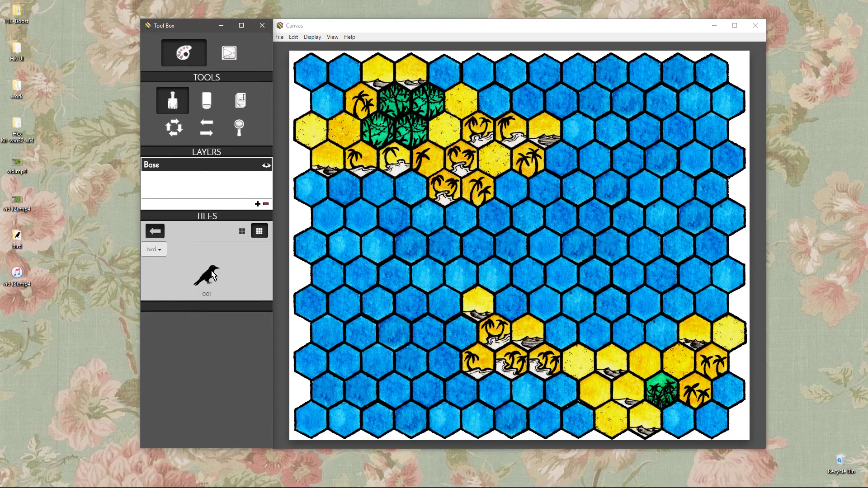
{"action": "left_click", "coordinate": [213, 278]}
Step: Add a layer named 'Bird Layer' and place three birds on the northern island hexes
{"action": "left_click", "coordinate": [257, 205]}
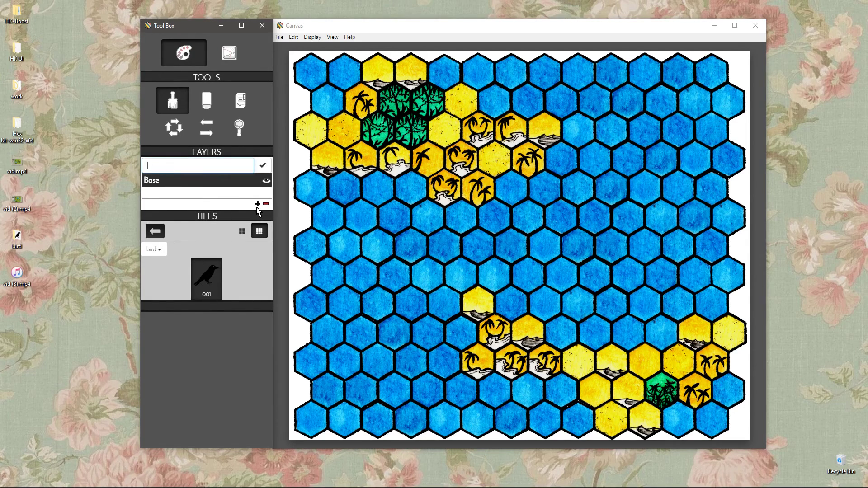
{"action": "type", "text": "Bird Layer"}
{"action": "key", "text": "Return"}
{"action": "left_click", "coordinate": [449, 145]}
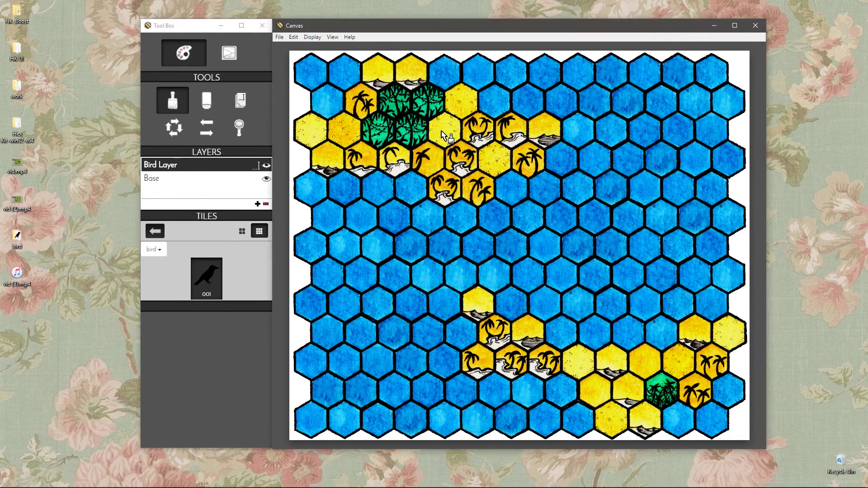
{"action": "left_click", "coordinate": [461, 105]}
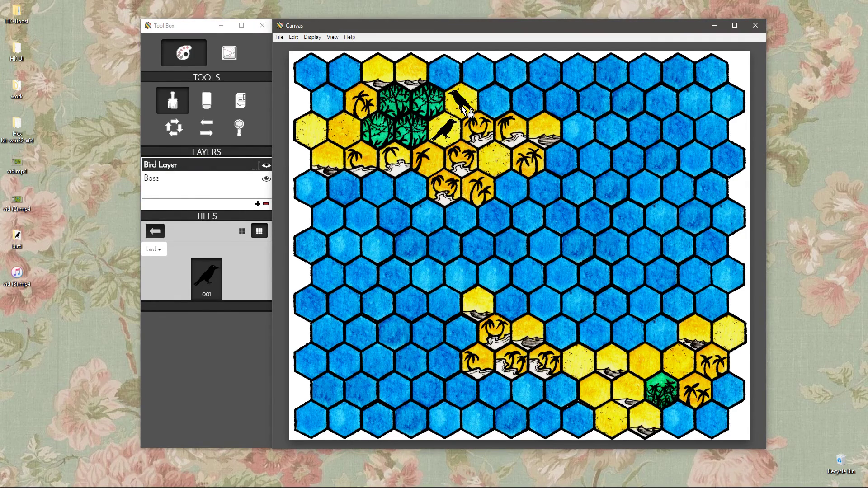
{"action": "left_click", "coordinate": [342, 135]}
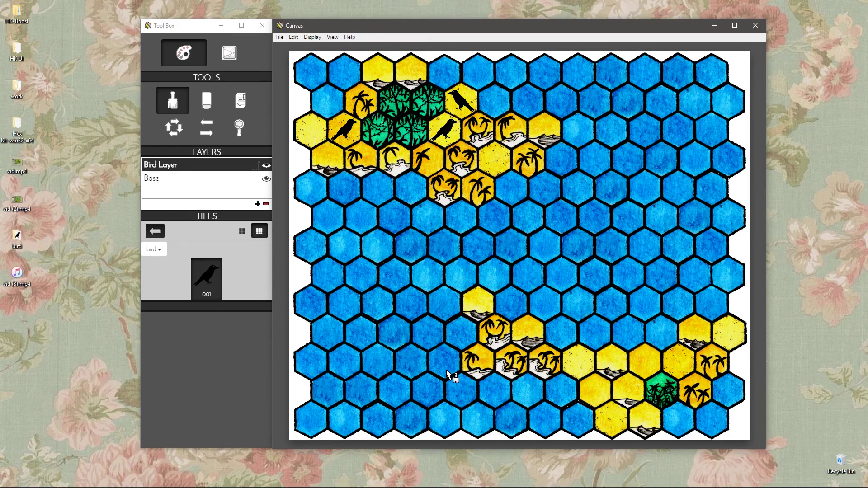